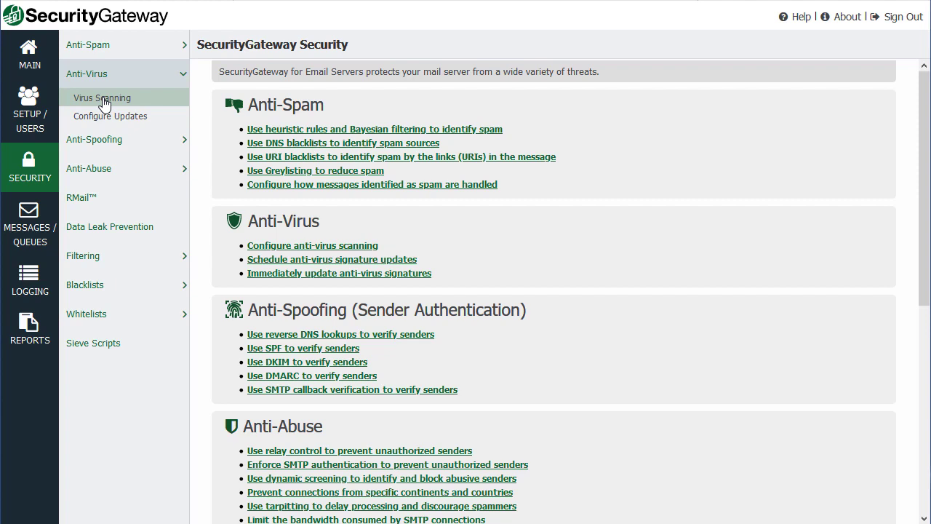
- Open the virus scanning settings and review the configuration options, scanning engines and domain choices
left_click(107, 104)
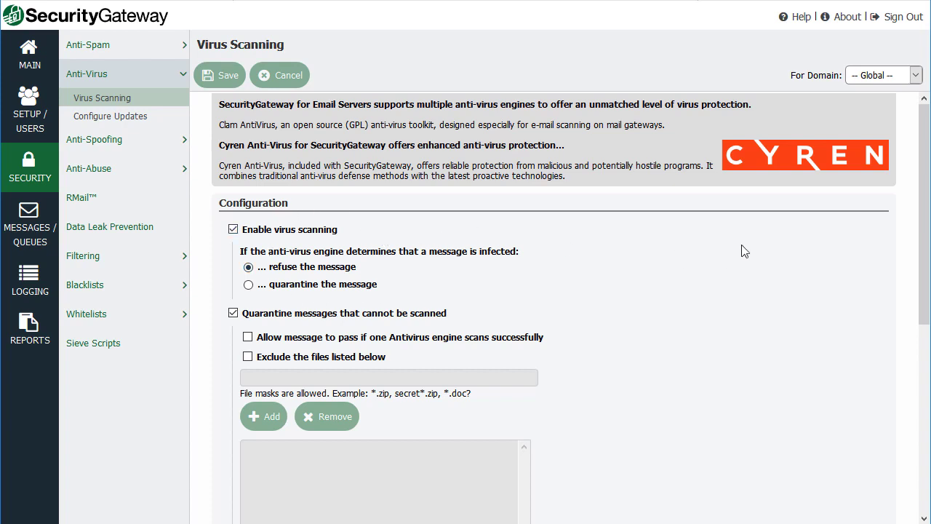
left_click_drag(924, 196, 923, 382)
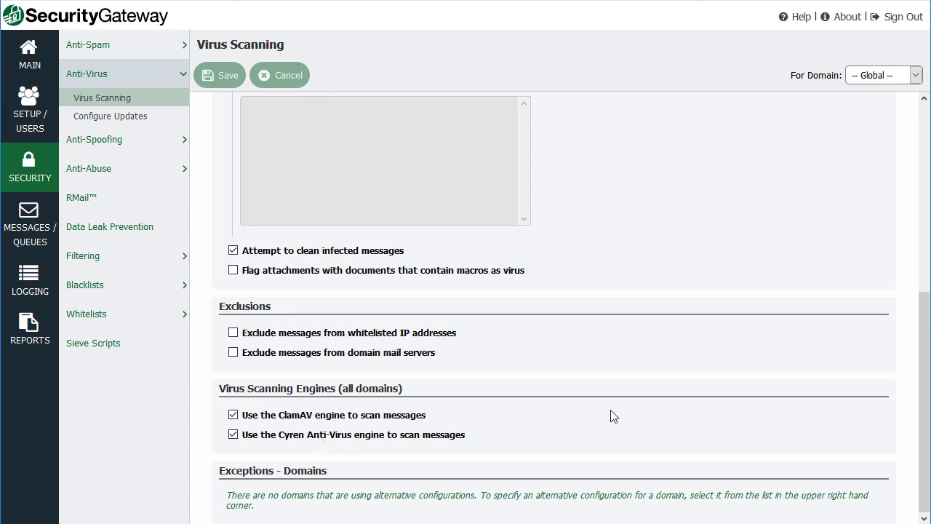
left_click_drag(926, 441, 926, 254)
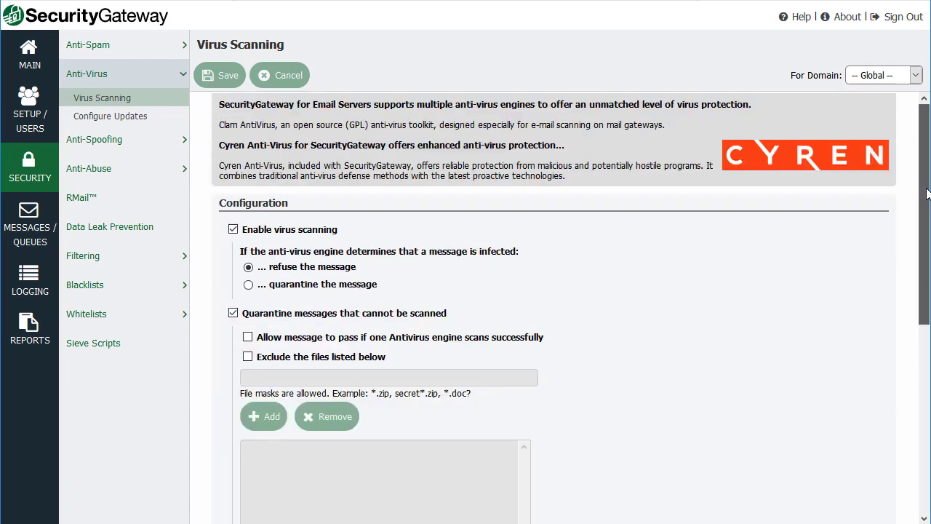
left_click(915, 76)
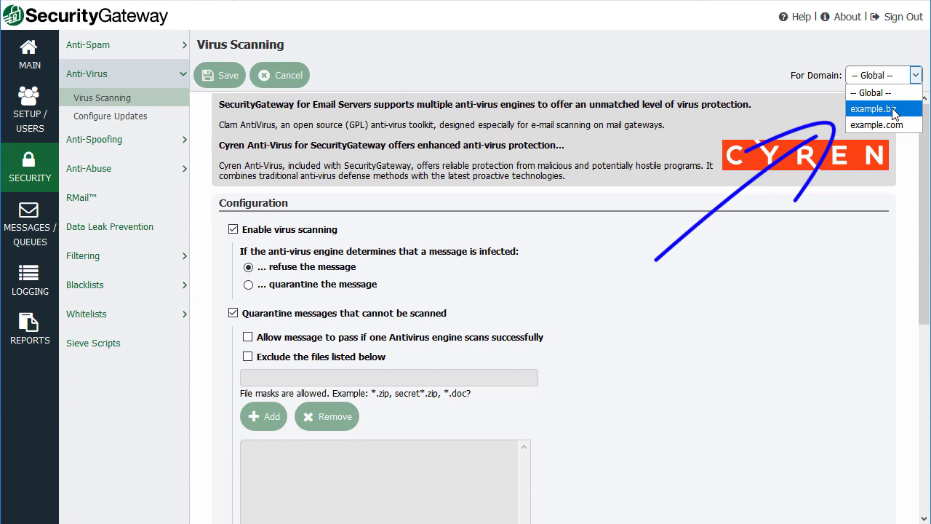
left_click(747, 285)
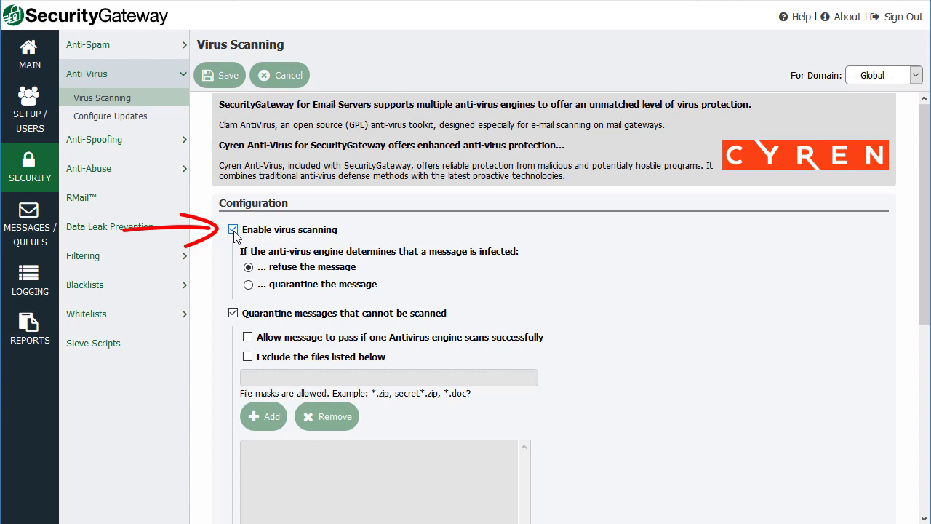
- Switch the action for infected messages to quarantine and back to refusing the message
left_click(248, 285)
left_click(249, 269)
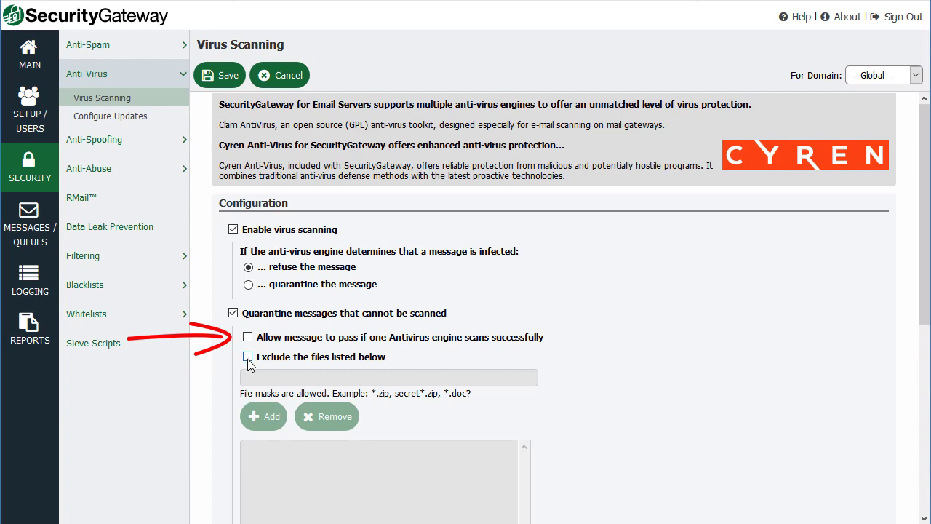
- Enable excluding listed files from the quarantine of messages that cannot be scanned, and add the file mask *.zip
left_click(248, 361)
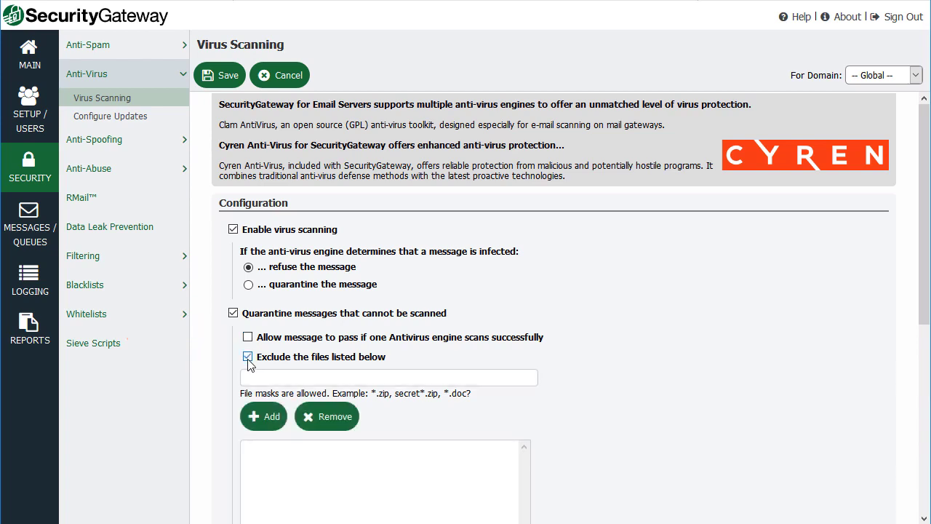
left_click(338, 378)
type("*.zip")
left_click(263, 426)
- Remove the *.zip mask from the exclusion list and turn off excluding the listed files
left_click(259, 449)
left_click(333, 420)
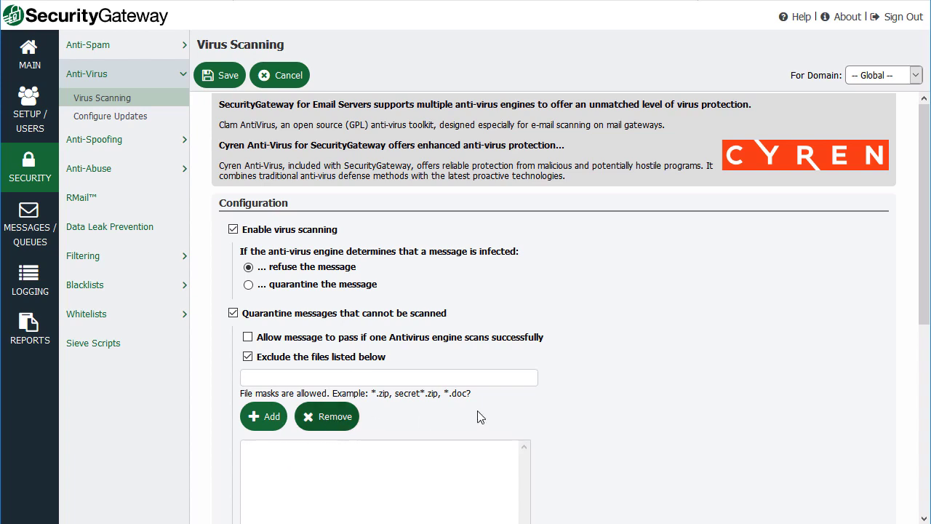
left_click_drag(925, 208, 925, 235)
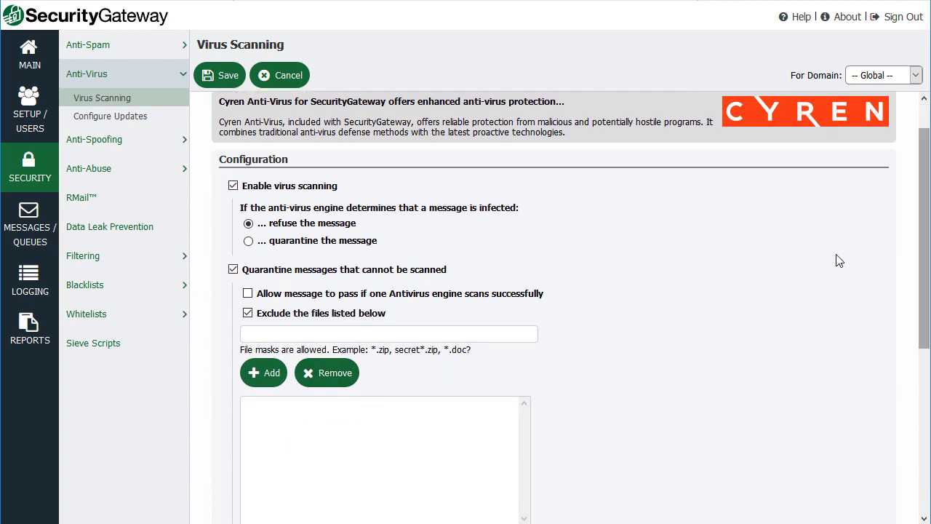
left_click(248, 313)
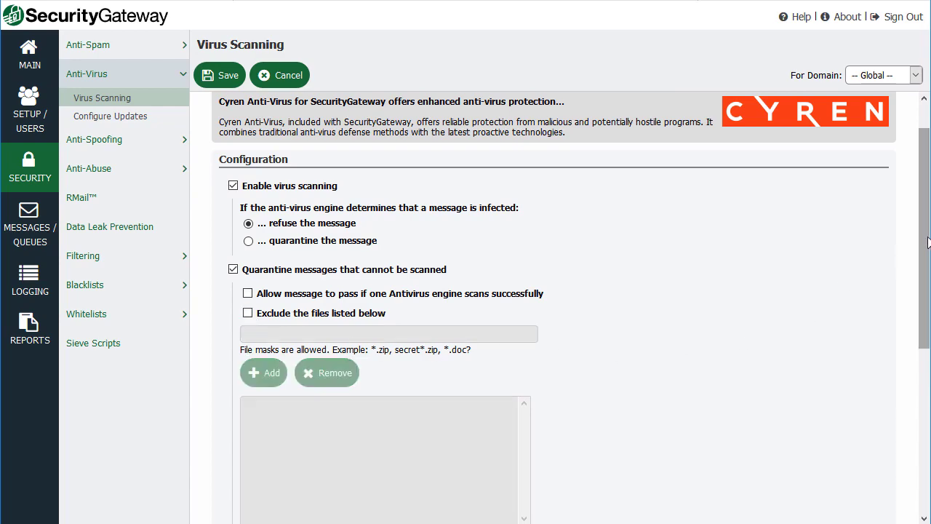
- Try flagging attachments with documents that contain macros as virus, and turn the option back off
left_click_drag(925, 247, 925, 377)
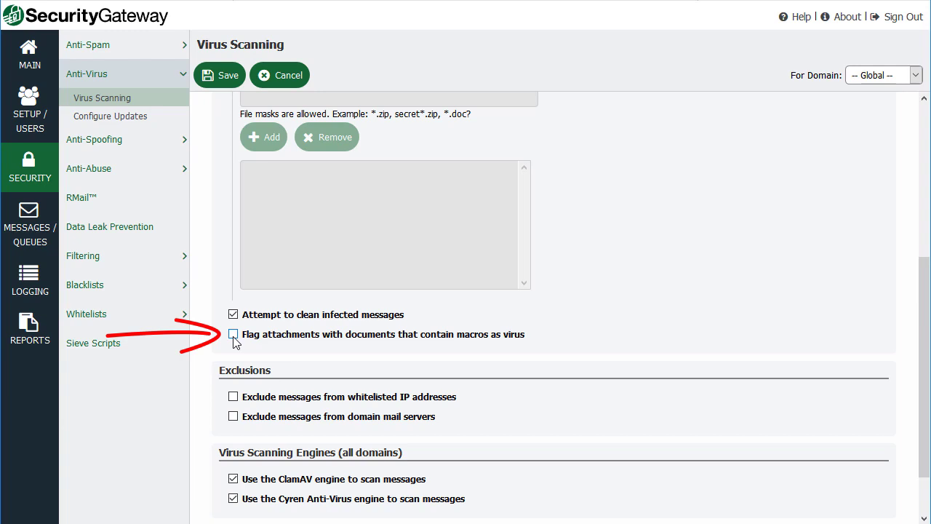
left_click(234, 336)
left_click(234, 335)
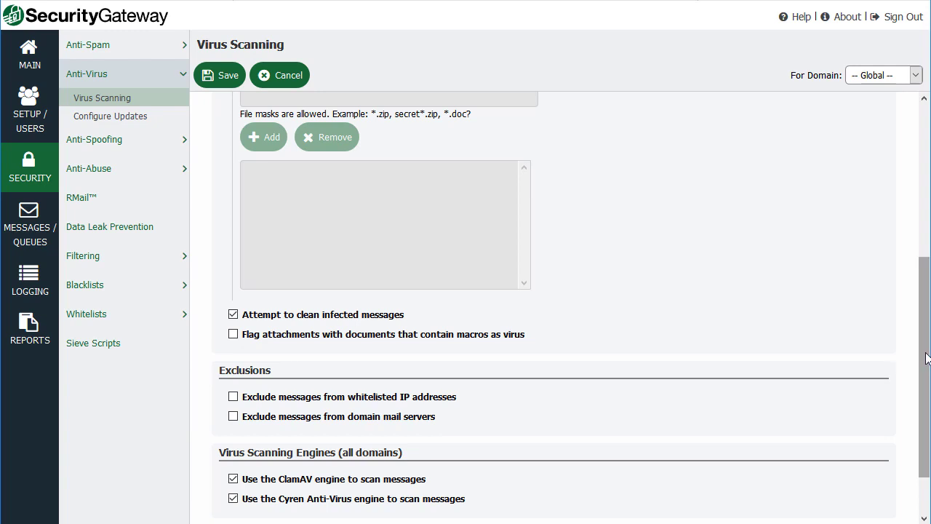
- Check which domains can have an alternative configuration, and save the global virus scanning settings
scroll(928, 357, "down", 1)
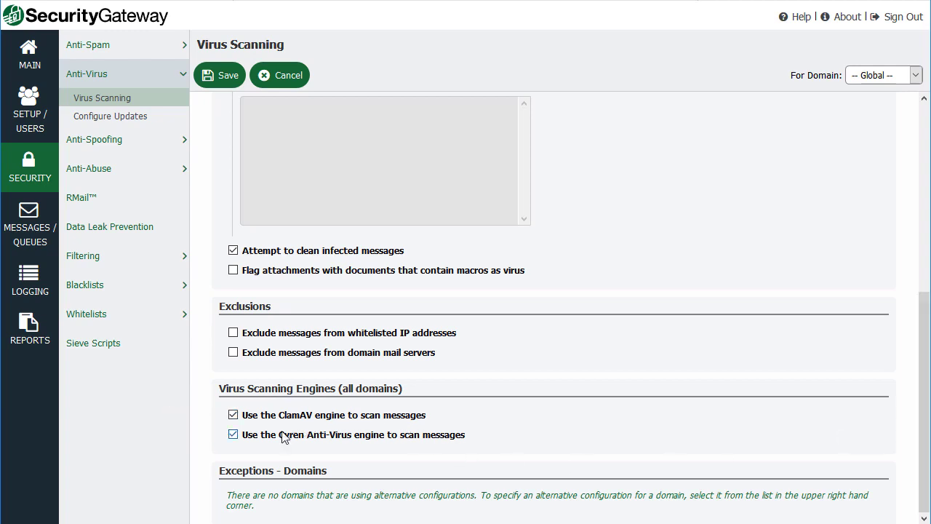
left_click(915, 76)
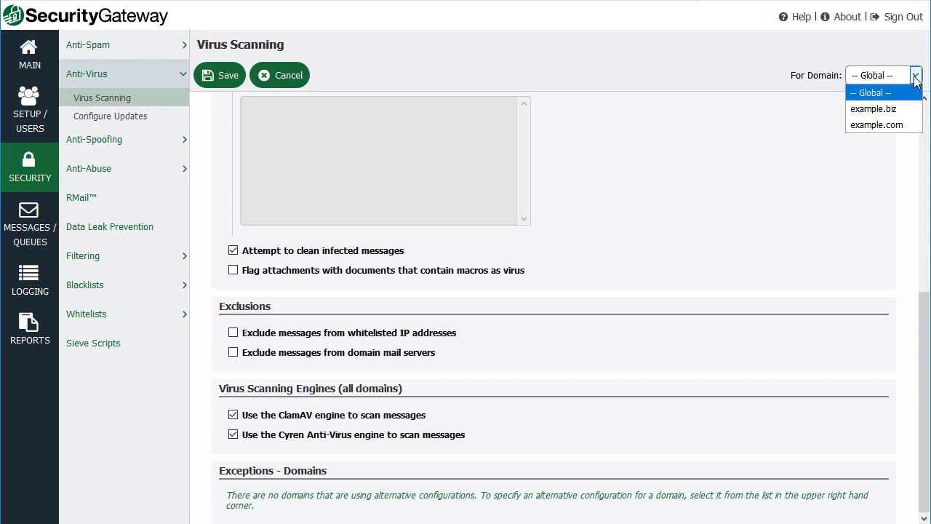
left_click(915, 77)
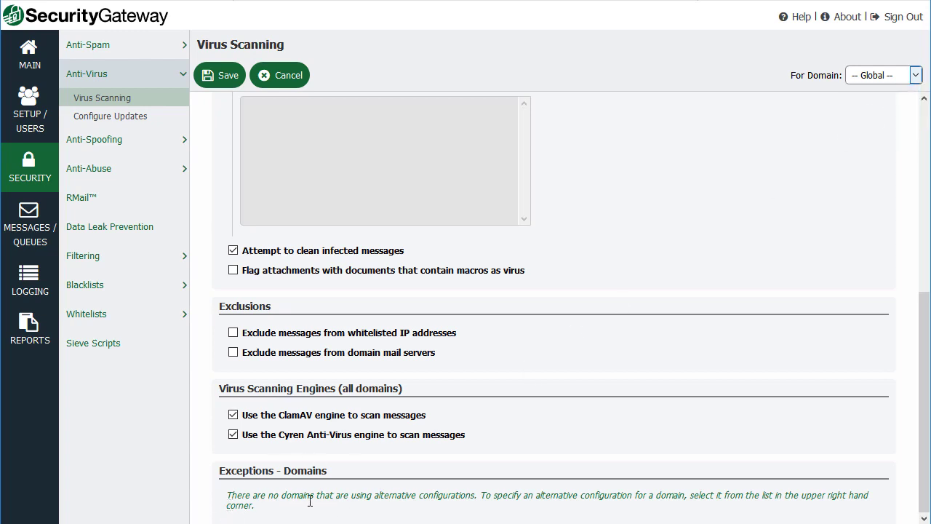
left_click_drag(924, 458, 925, 263)
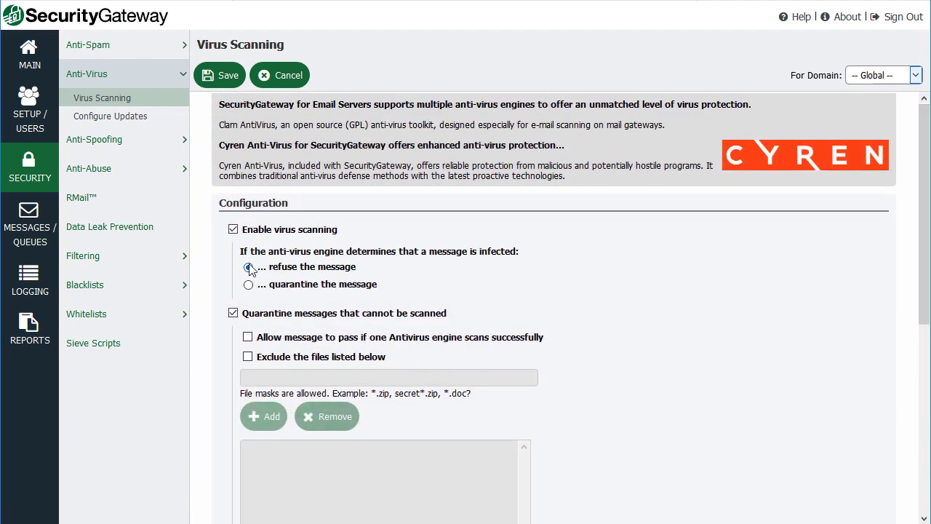
left_click(213, 78)
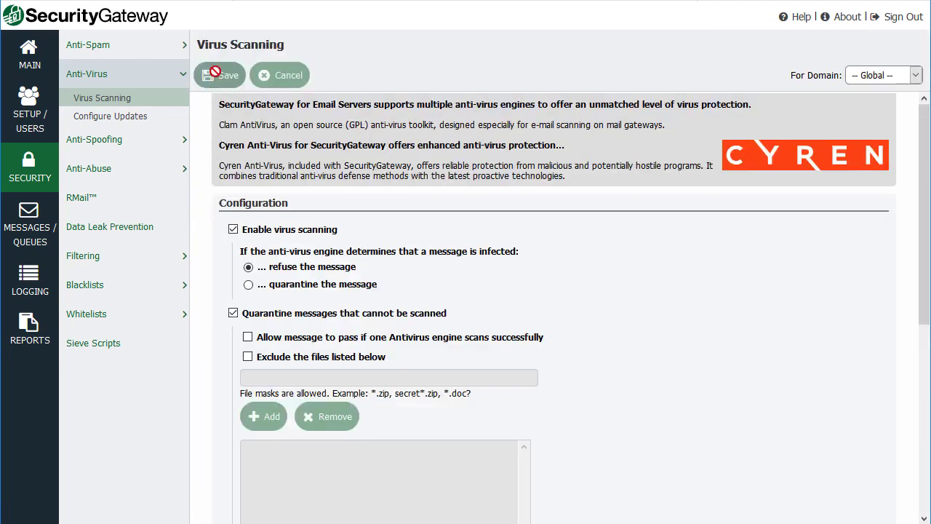
- Open the virus signature update settings, switch the update schedule to daily and set it back to hourly
left_click(102, 123)
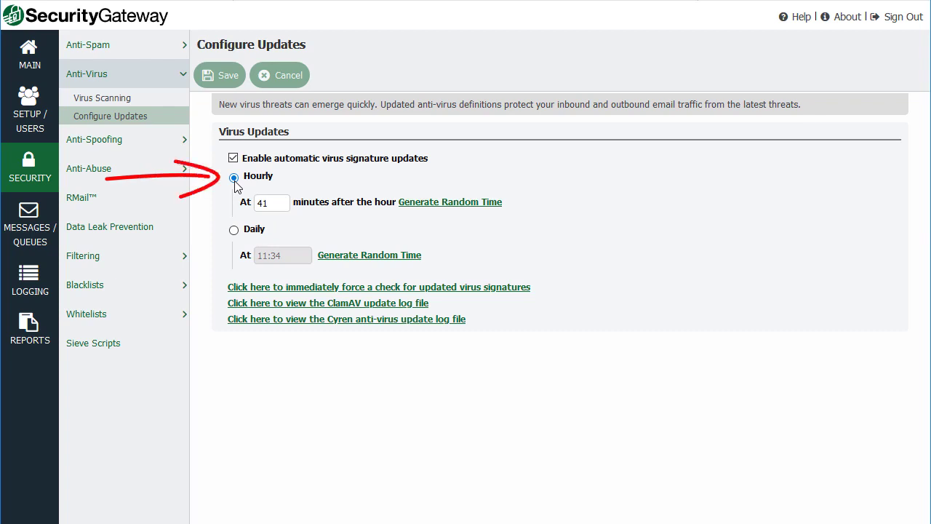
double_click(261, 204)
left_click(281, 208)
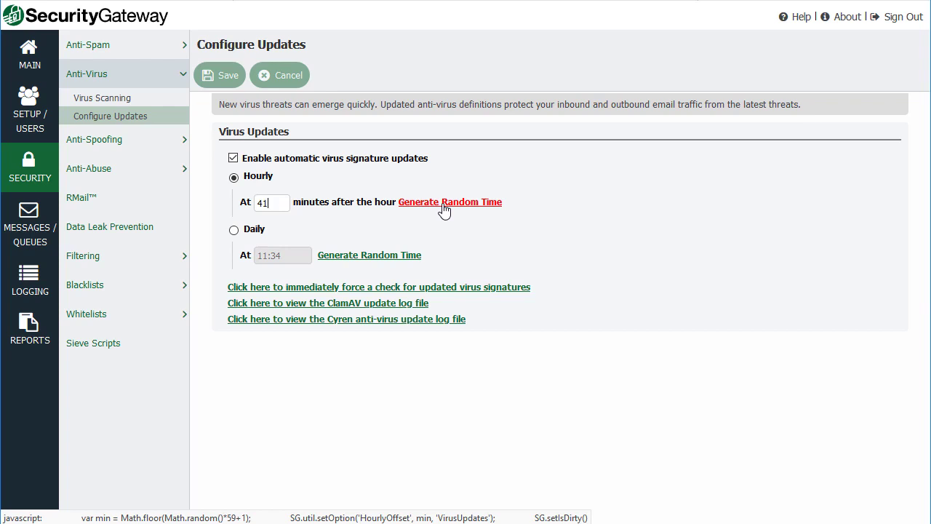
left_click(233, 231)
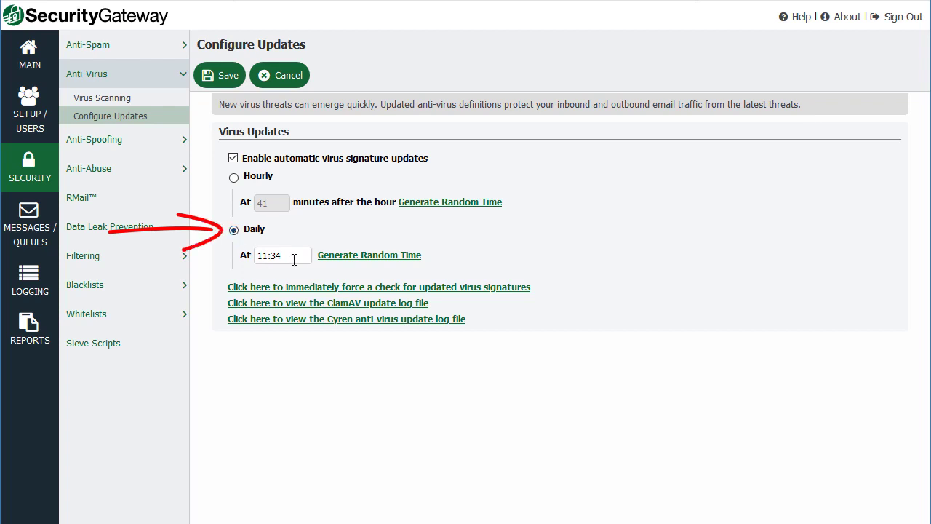
left_click(234, 178)
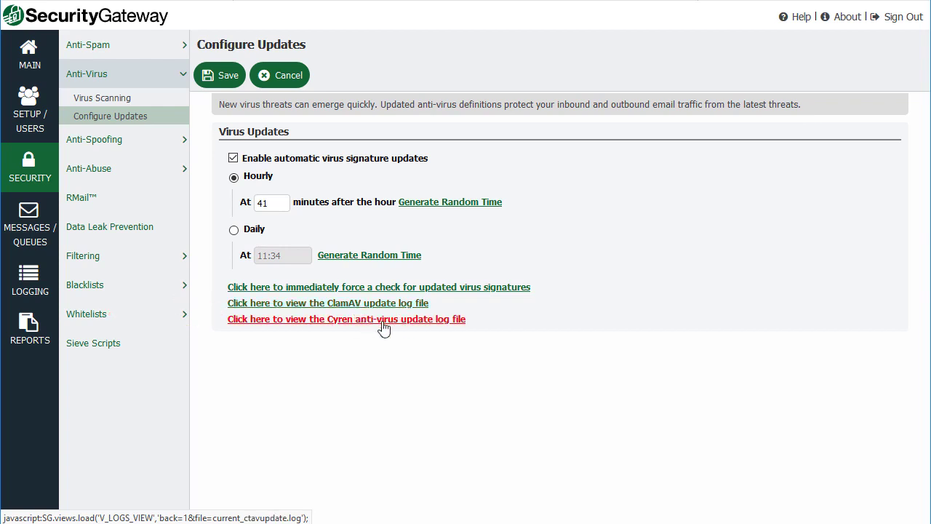
- View the Cyren update log and examine the ClamAV update log's entries for the update process and its signature databases
left_click(359, 320)
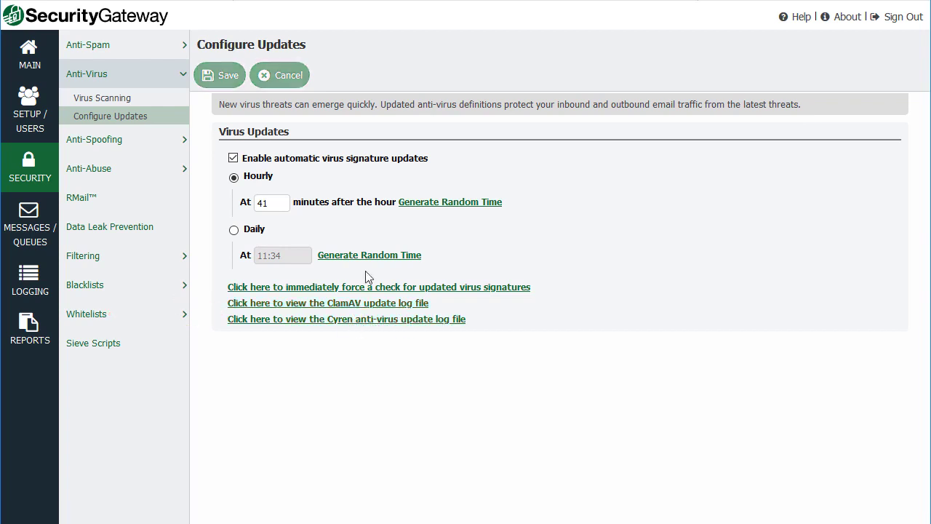
left_click(377, 305)
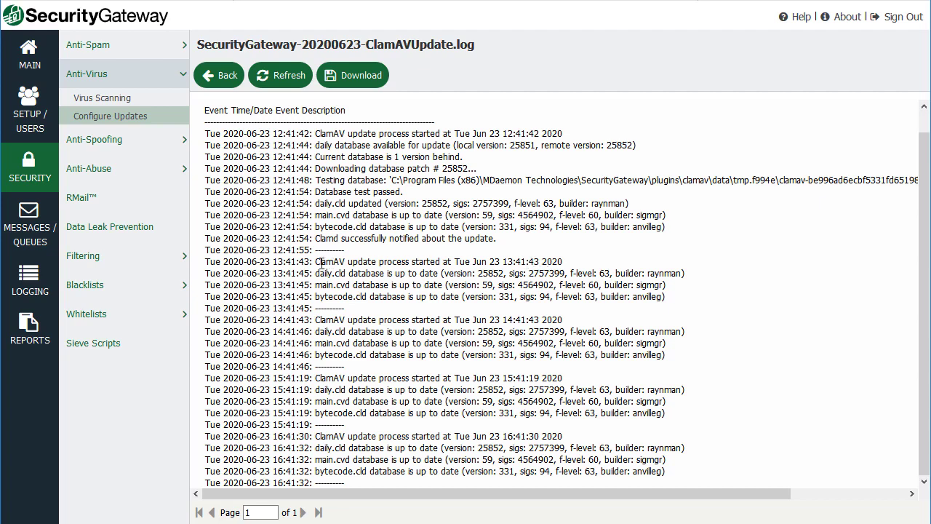
left_click_drag(318, 262, 568, 268)
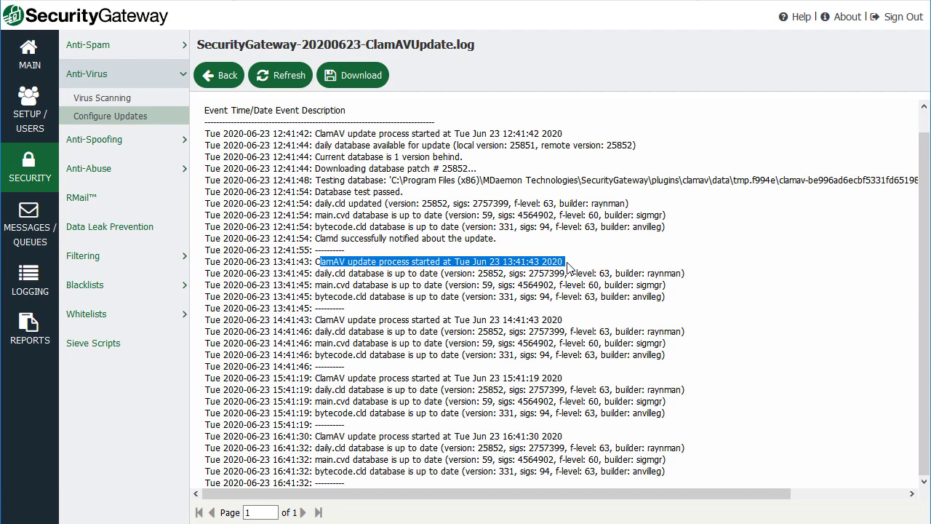
left_click(345, 275)
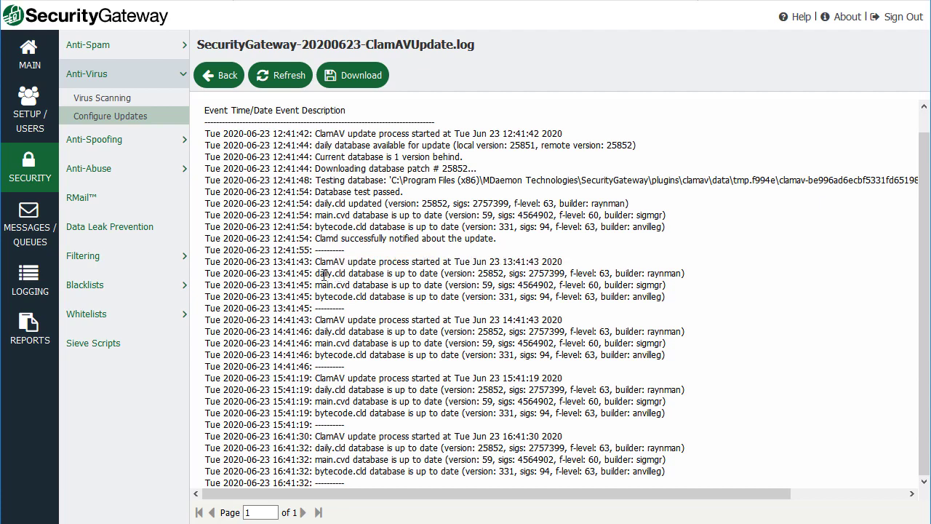
left_click_drag(320, 273, 564, 271)
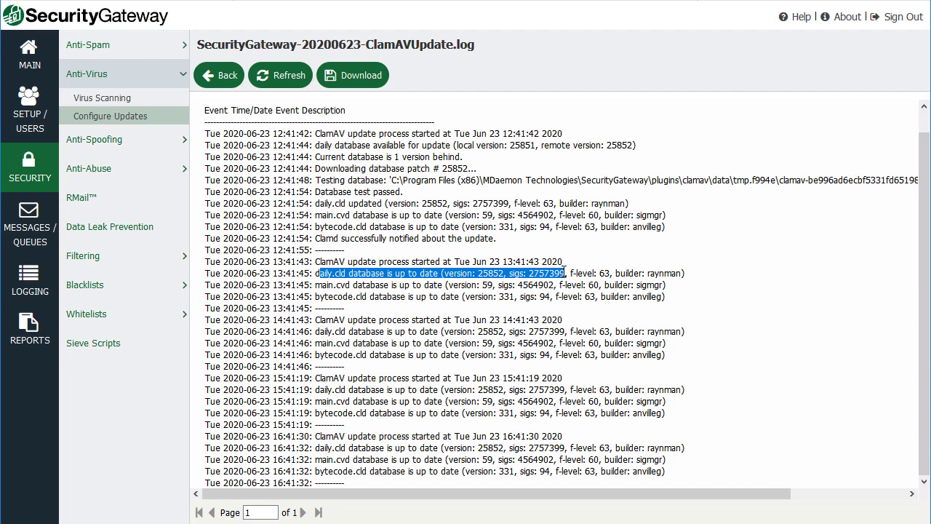
left_click_drag(337, 296, 452, 290)
left_click(440, 296)
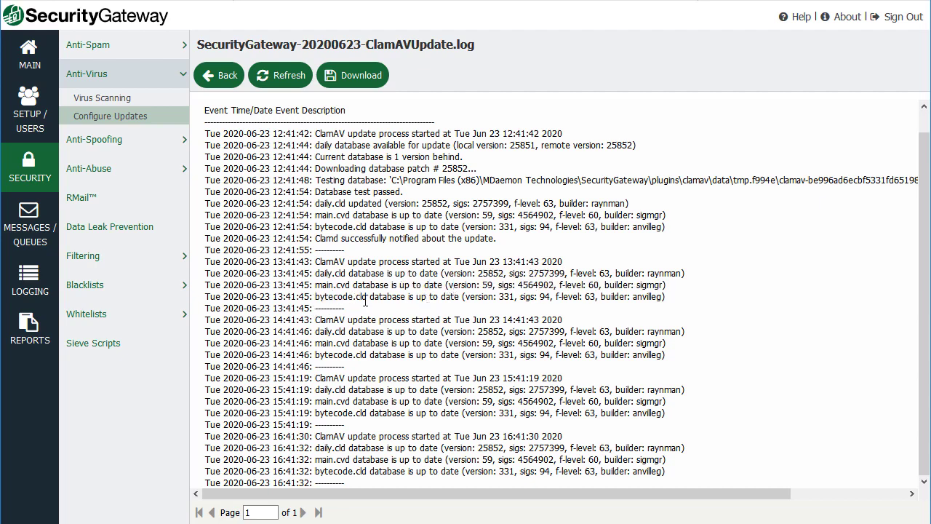
left_click_drag(315, 297, 477, 297)
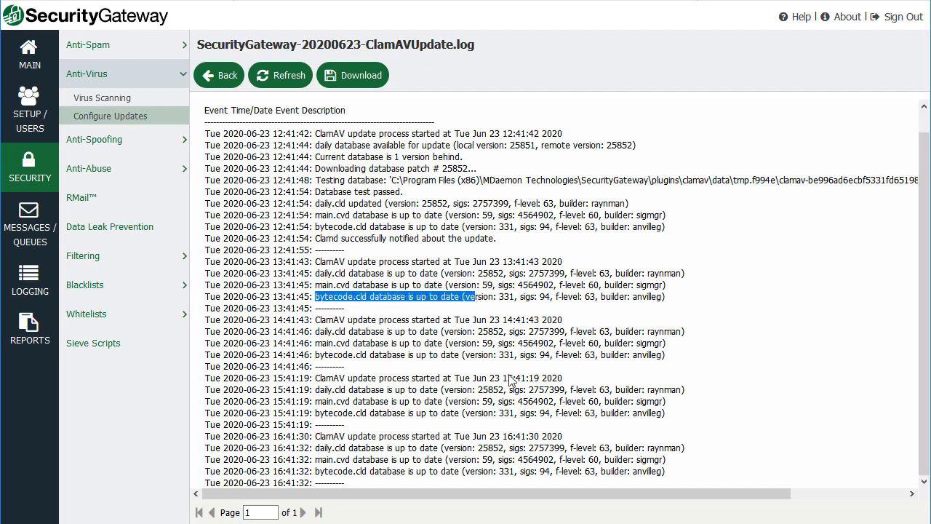
left_click_drag(324, 357, 636, 357)
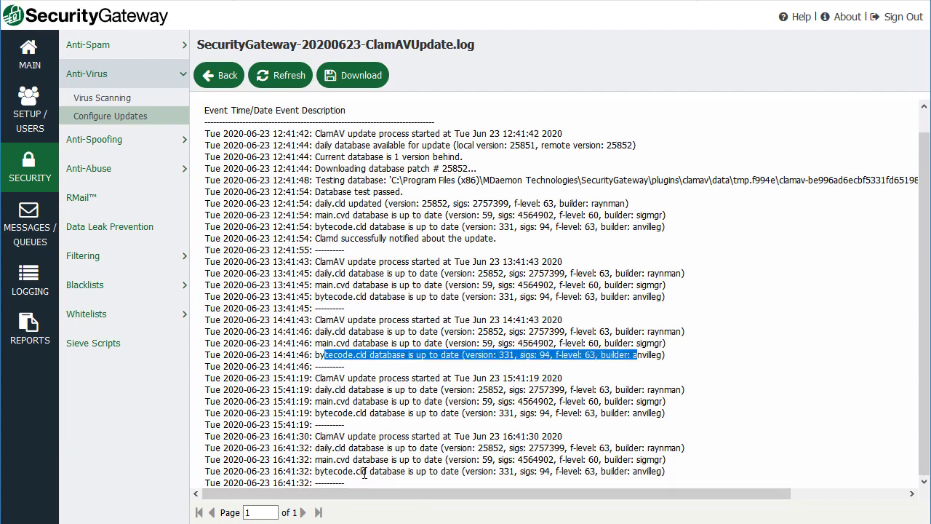
left_click_drag(373, 472, 659, 470)
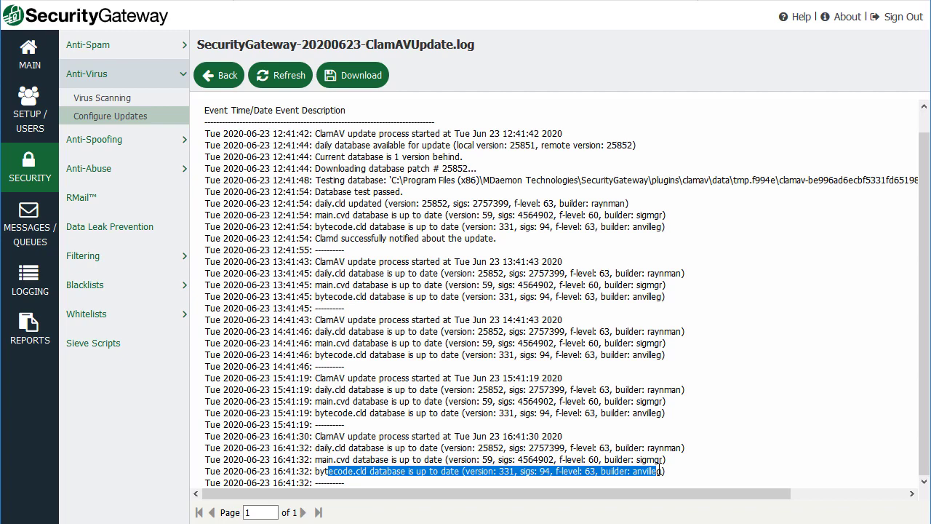
left_click(396, 485)
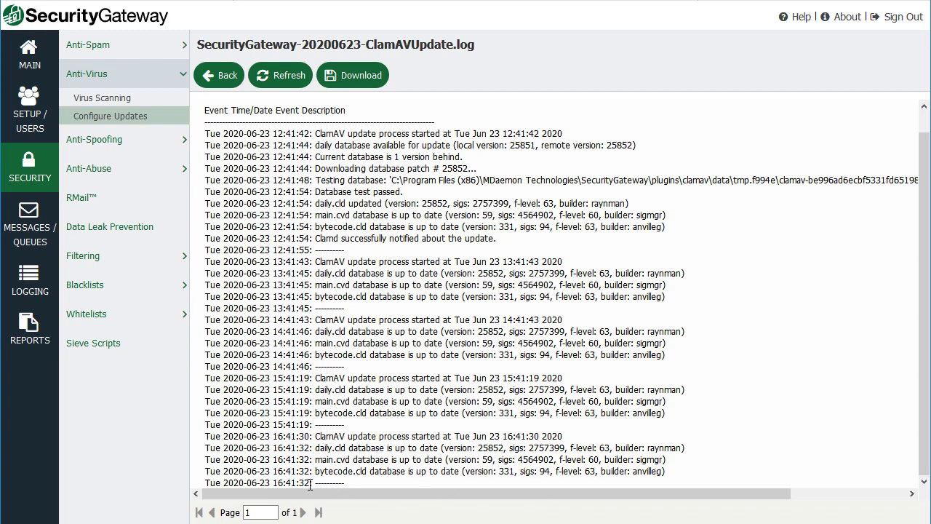